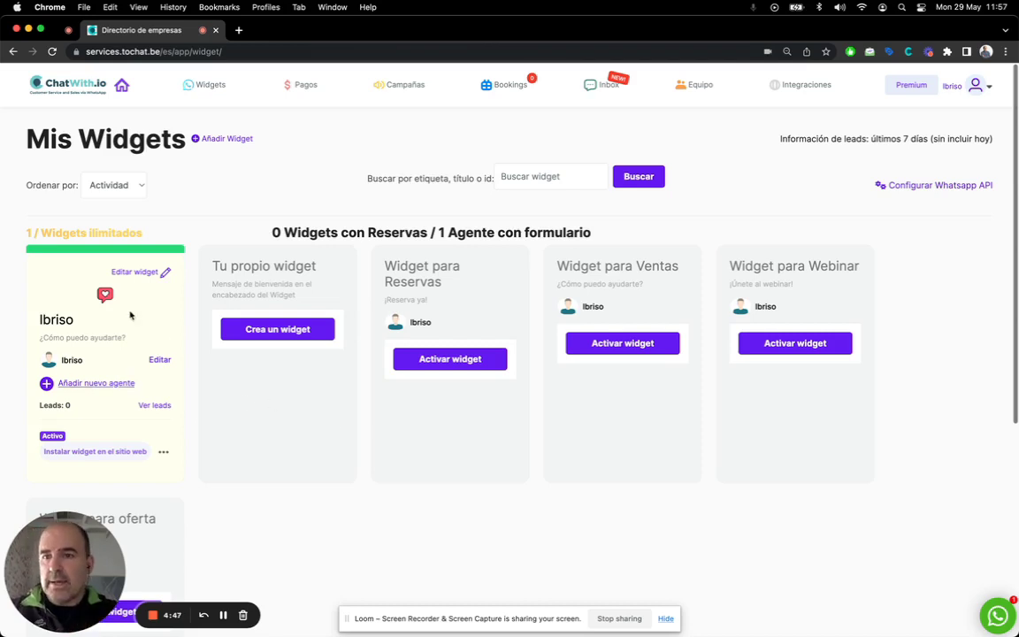
# Open the active WhatsApp widget card on Mis Widgets for editing
pyautogui.moveTo(211, 95)
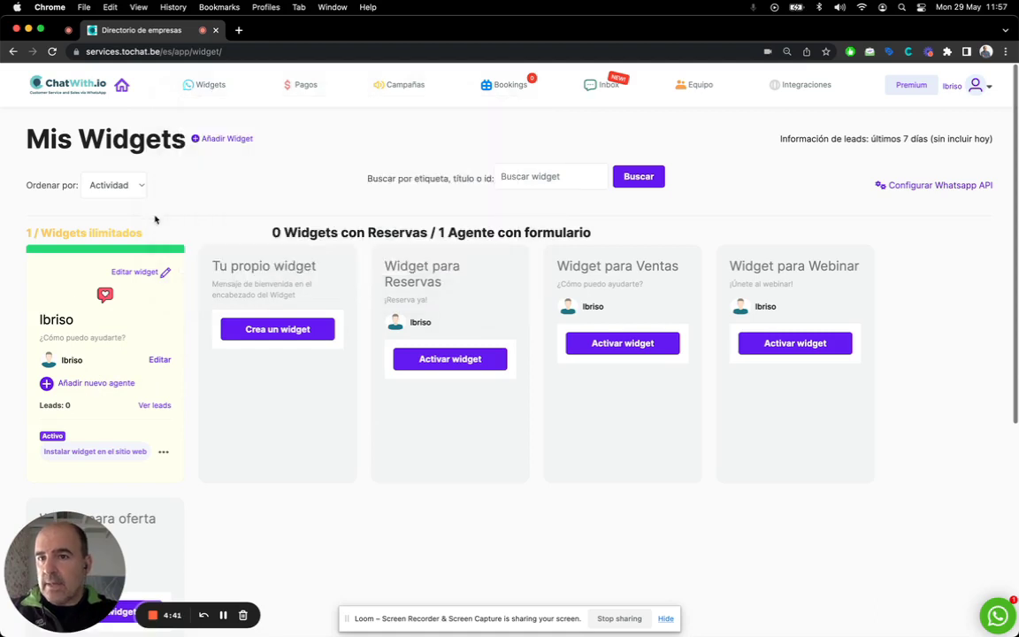
pyautogui.click(141, 274)
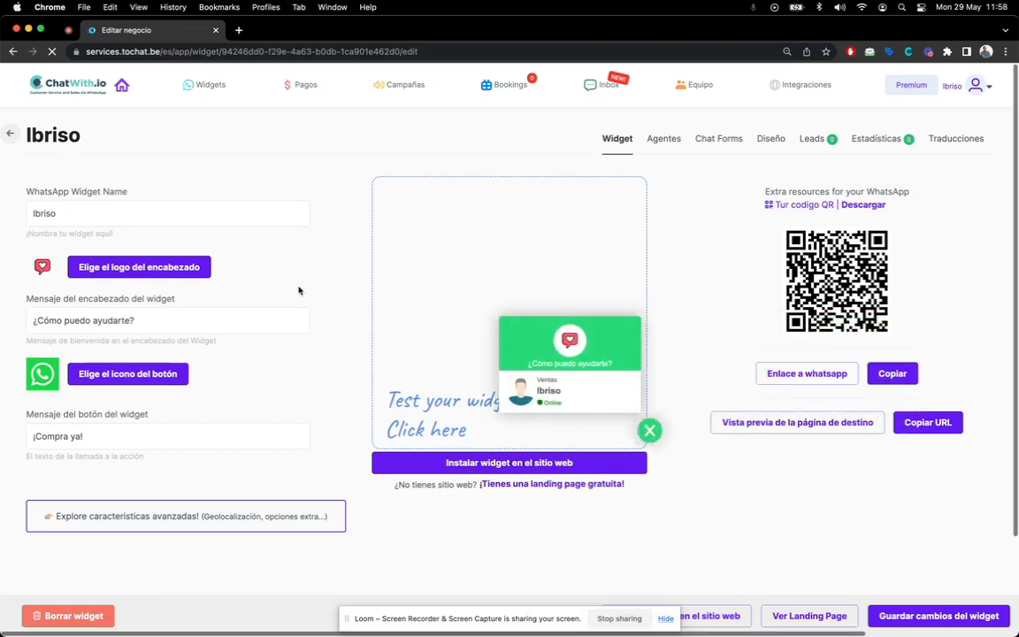
# Preview the chat form, check the '¿Qué objetivos tienes?' choices, then close the preview
pyautogui.click(558, 397)
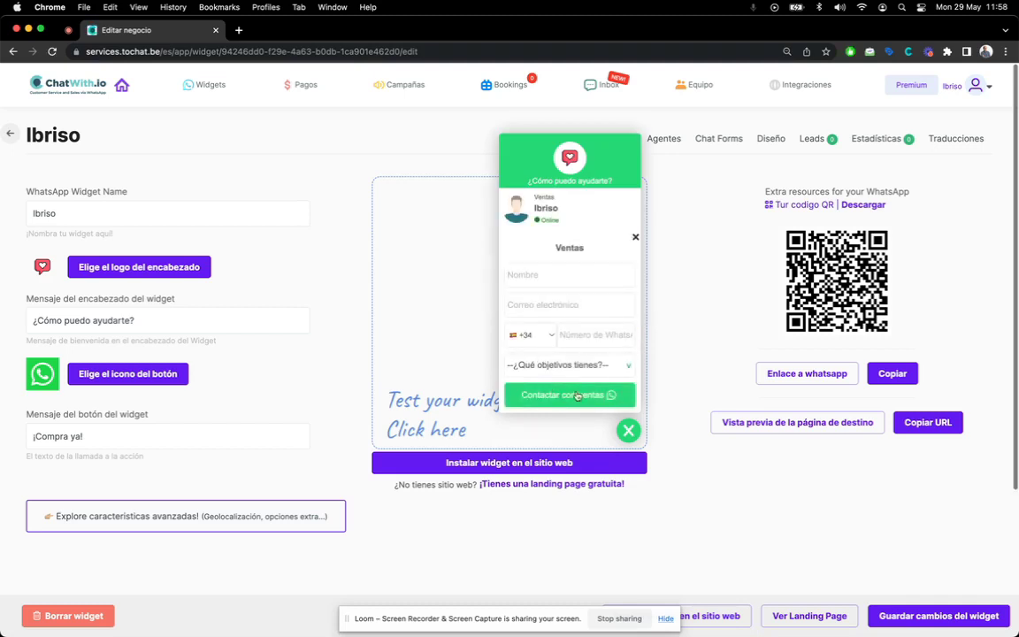
pyautogui.click(580, 371)
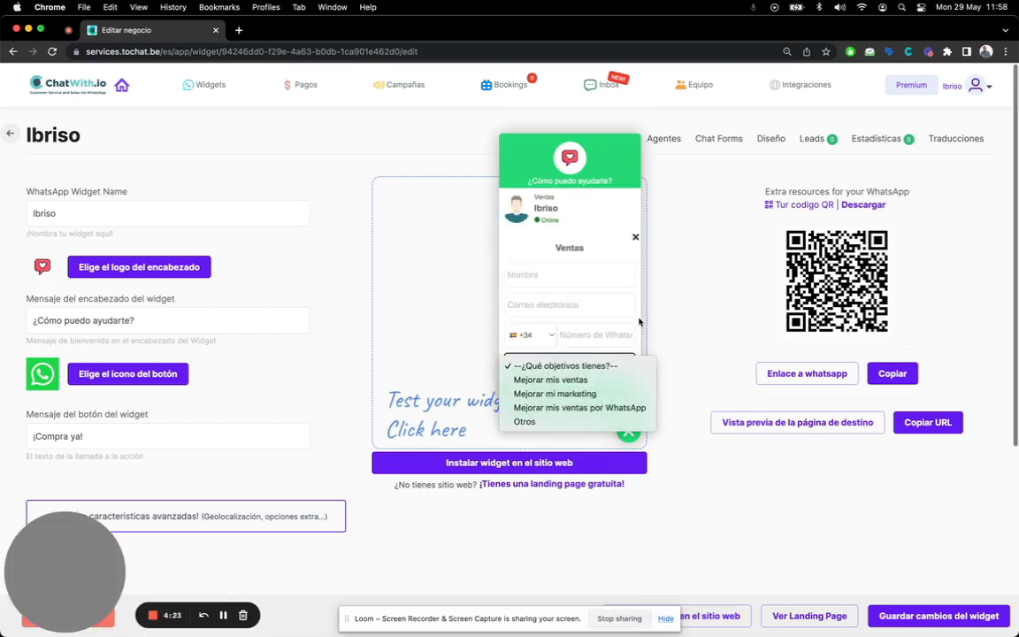
pyautogui.click(576, 291)
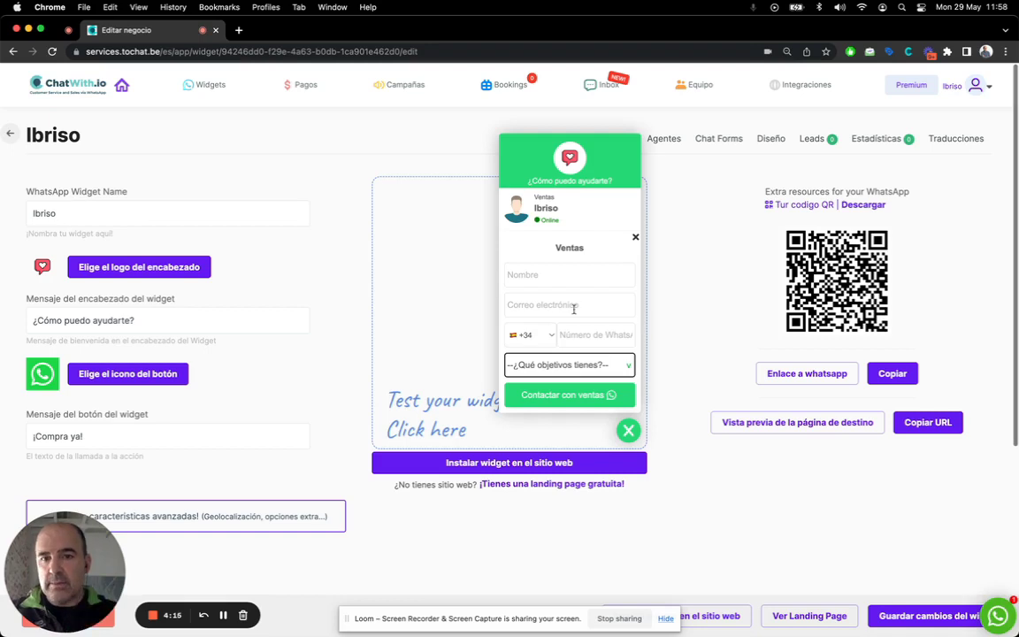
pyautogui.click(584, 365)
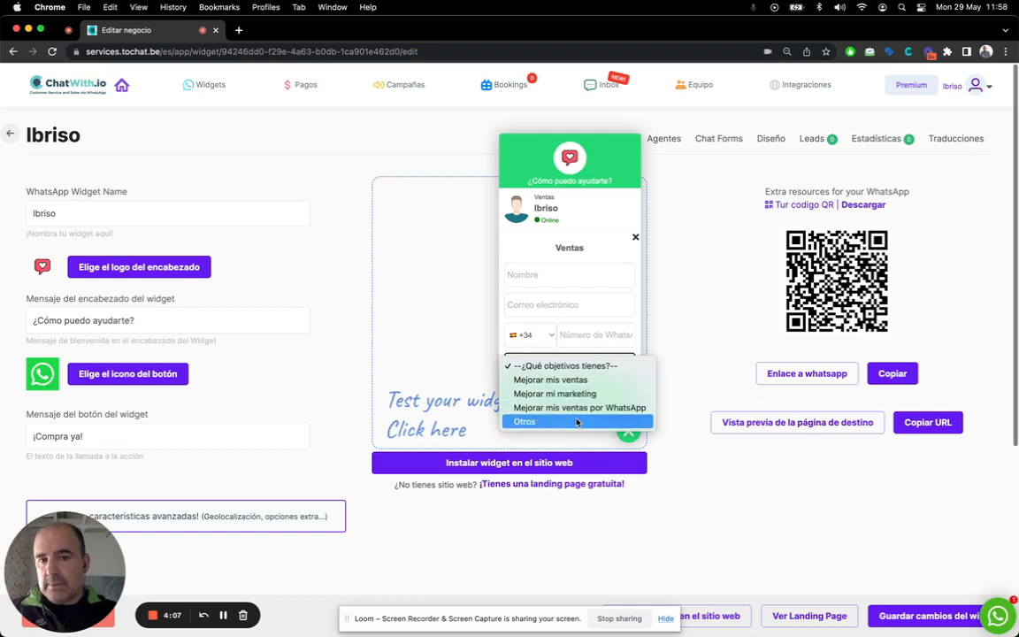
pyautogui.press('Escape')
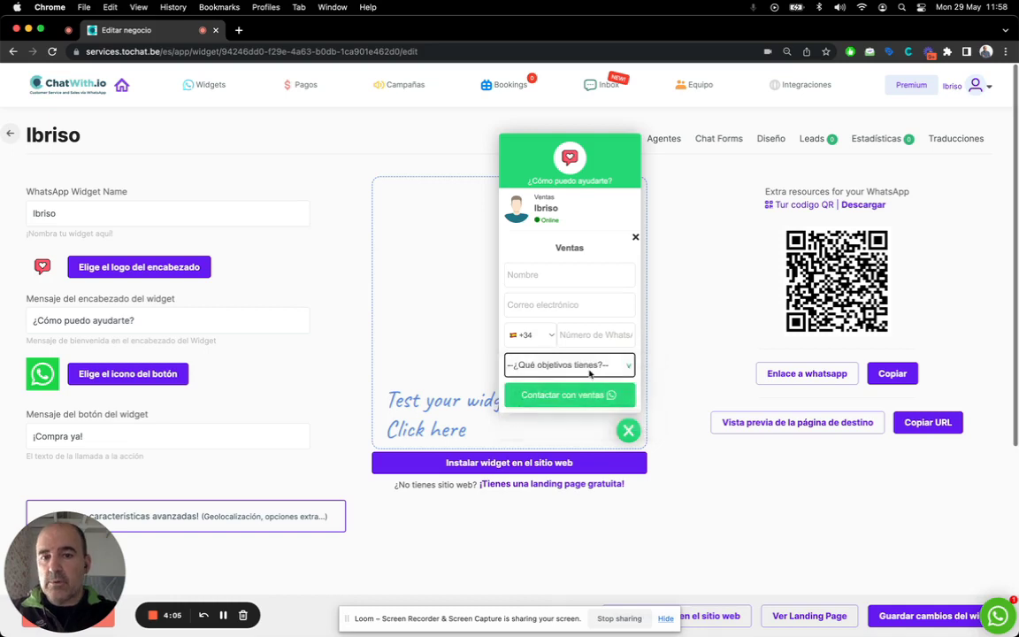
pyautogui.click(566, 394)
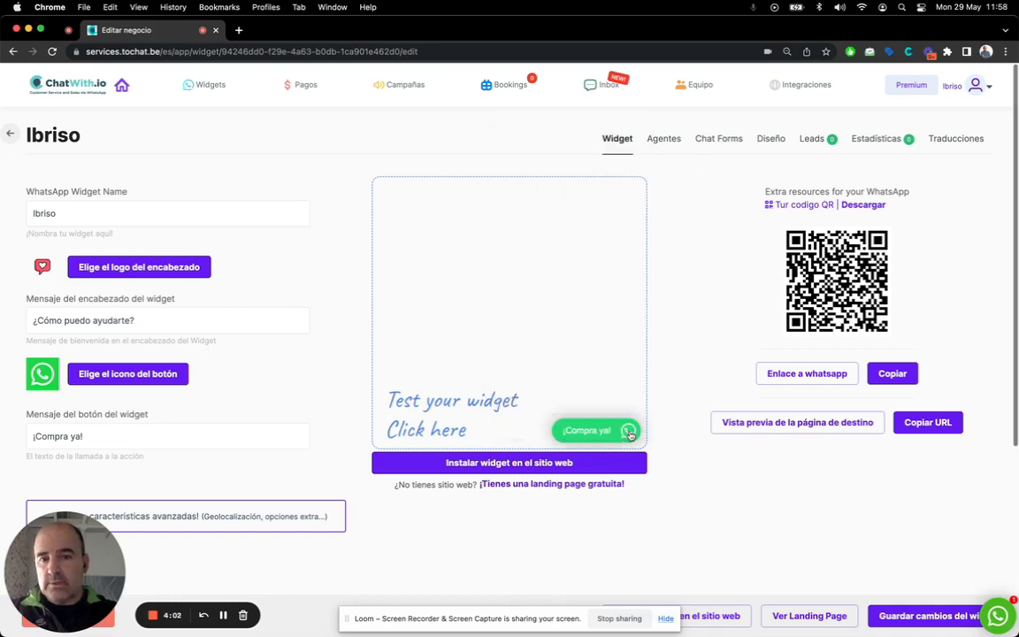
# Expand the advanced features and look through the banner and per-country activation sections
pyautogui.scroll(-1, 229, 506)
pyautogui.scroll(-3, 228, 506)
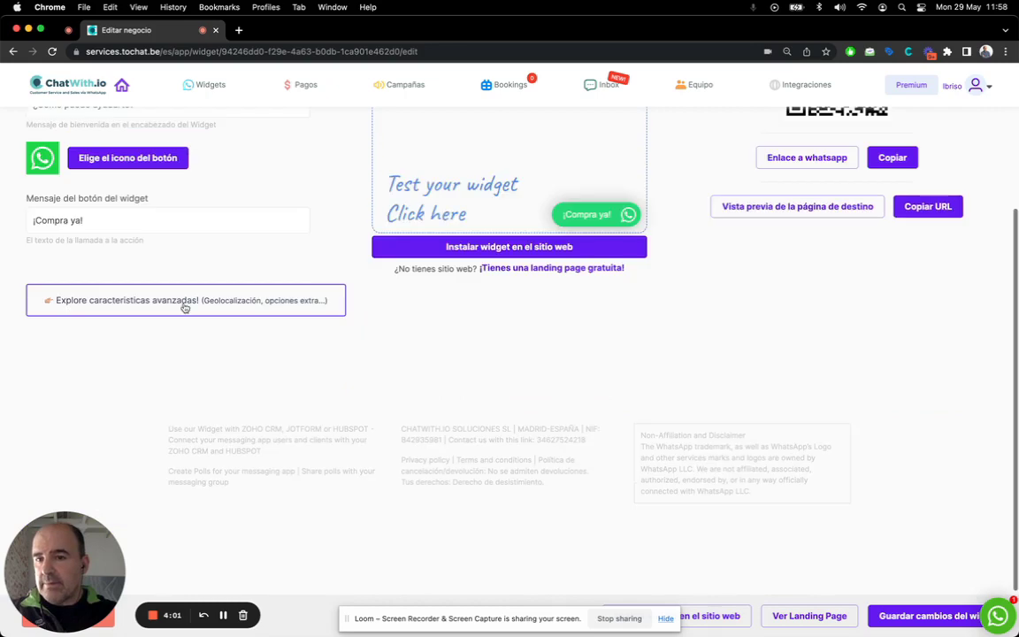
pyautogui.click(184, 301)
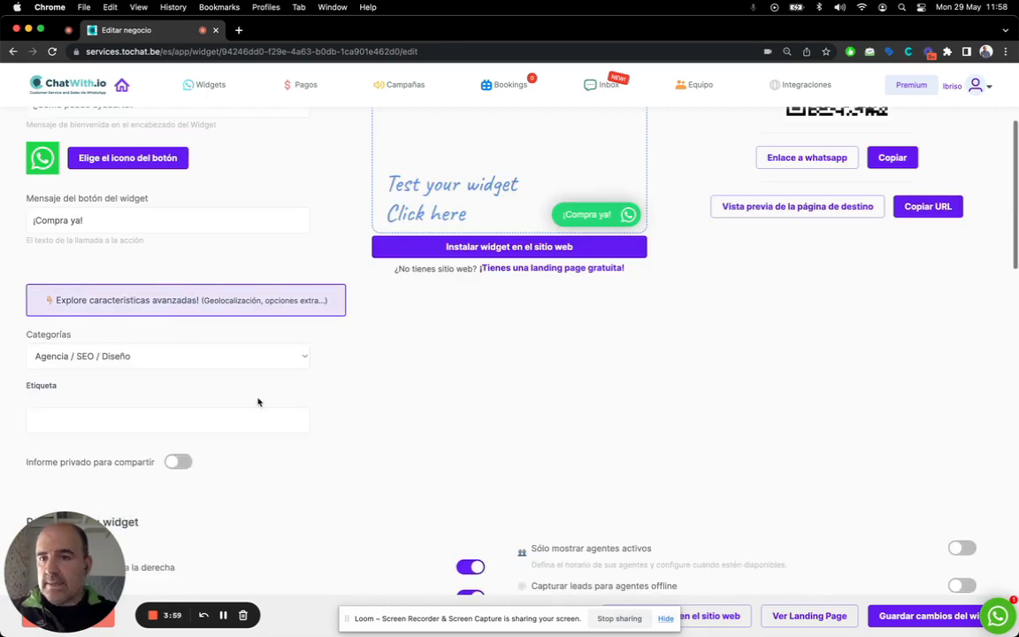
pyautogui.scroll(-8, 257, 400)
pyautogui.scroll(-5, 257, 401)
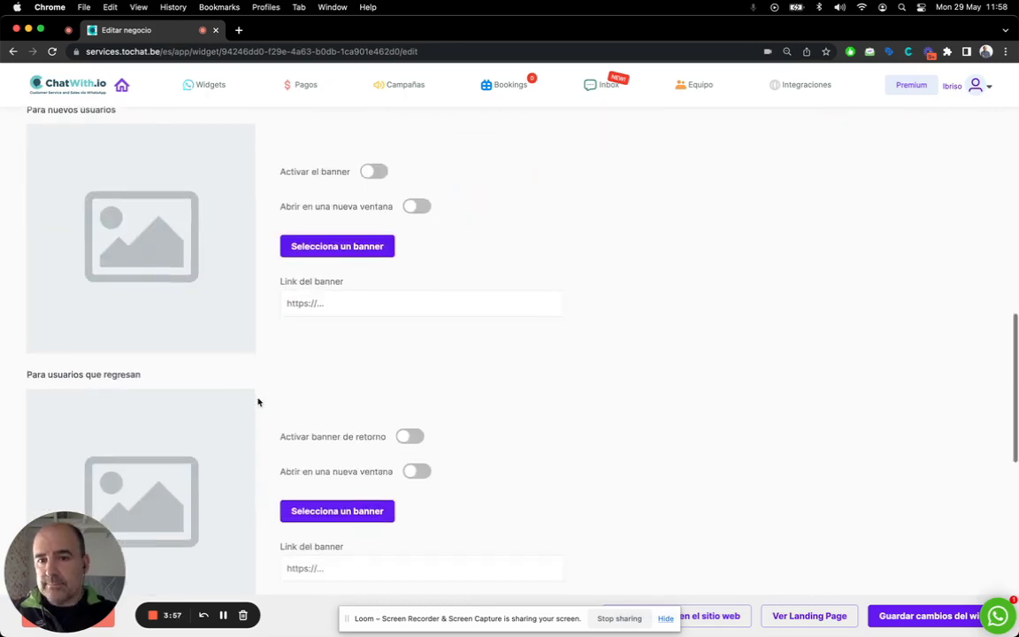
pyautogui.scroll(-5, 257, 403)
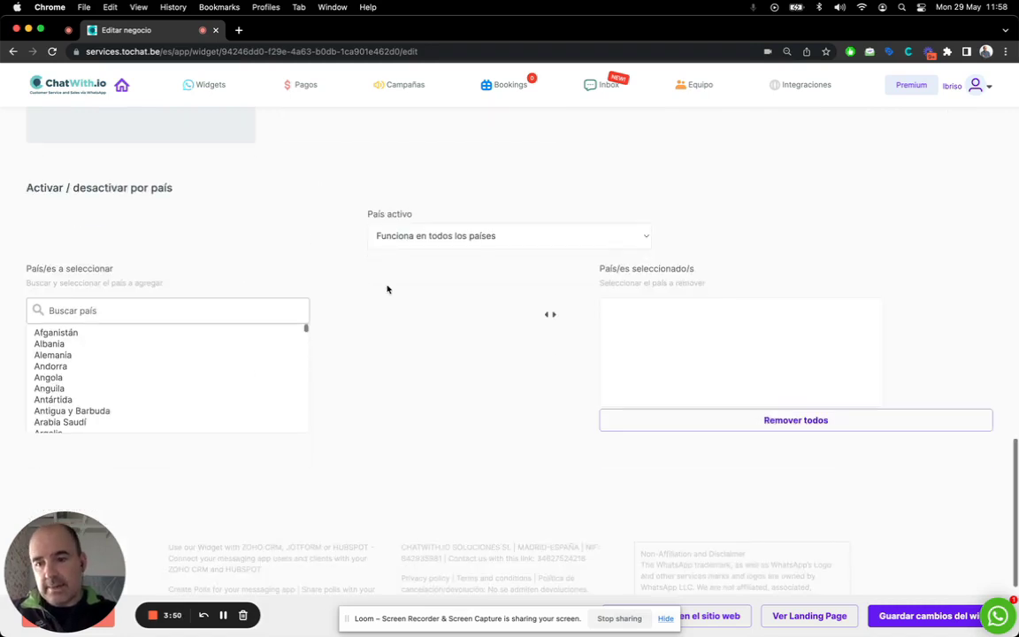
pyautogui.scroll(20, 387, 288)
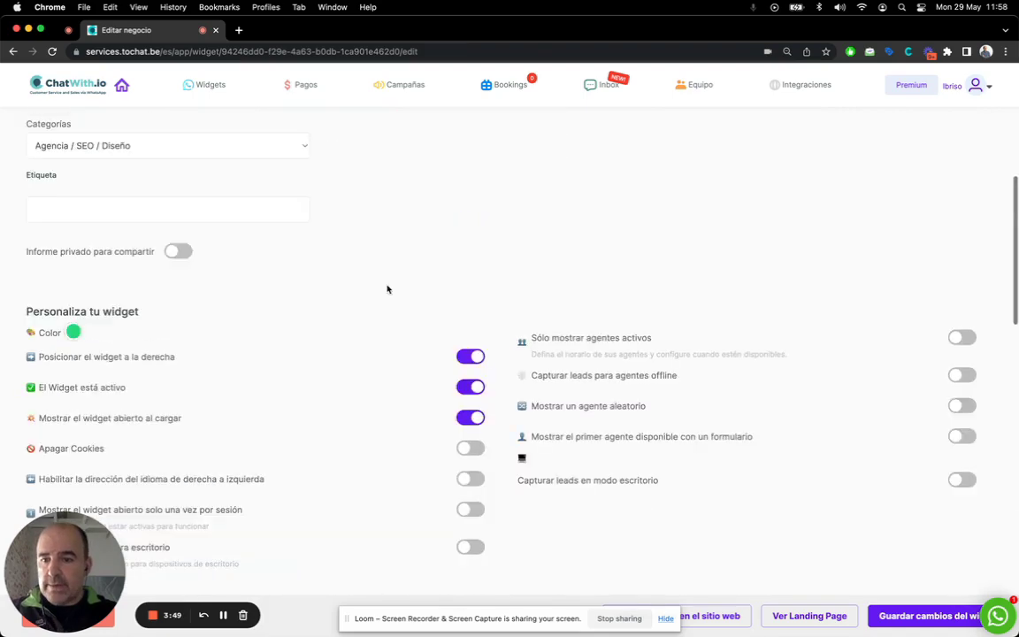
pyautogui.scroll(4, 387, 288)
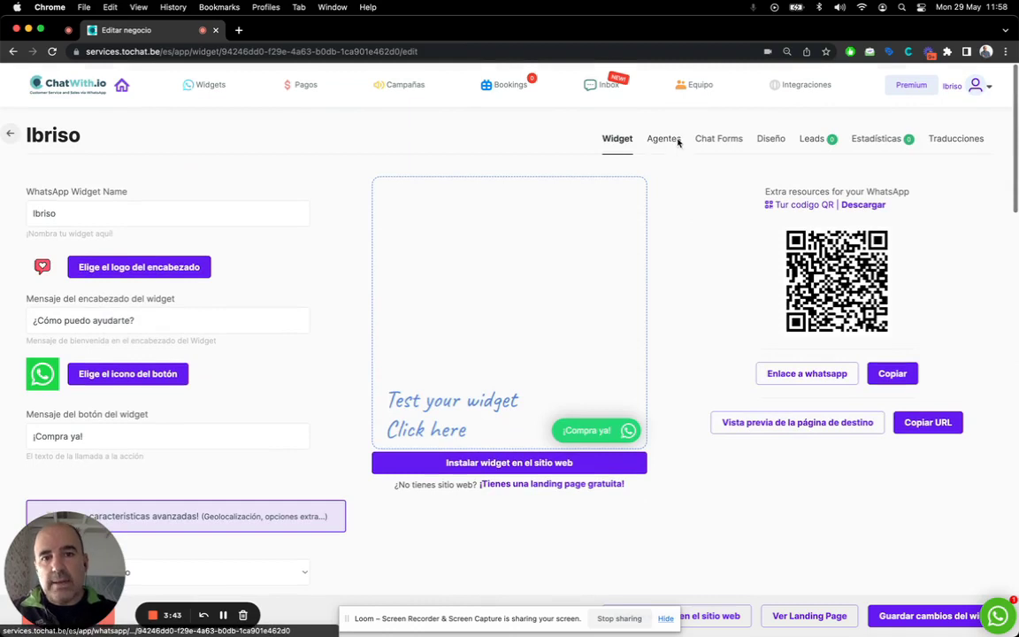
# Open the Agentes tab and bring up the agent's chat form editor
pyautogui.click(665, 141)
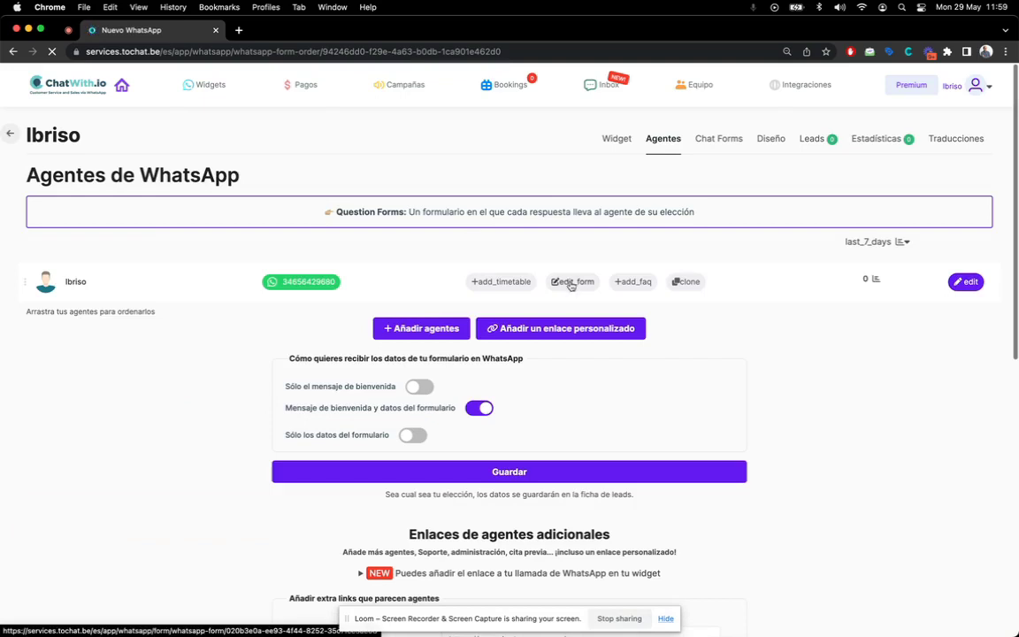
pyautogui.click(571, 283)
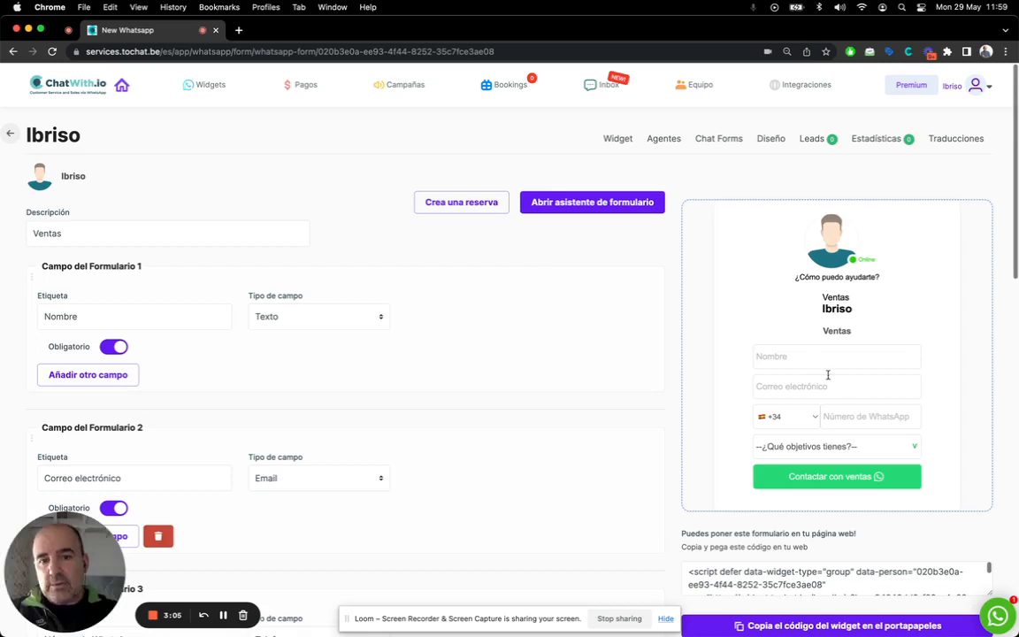
pyautogui.scroll(-1, 495, 341)
pyautogui.scroll(-2, 493, 341)
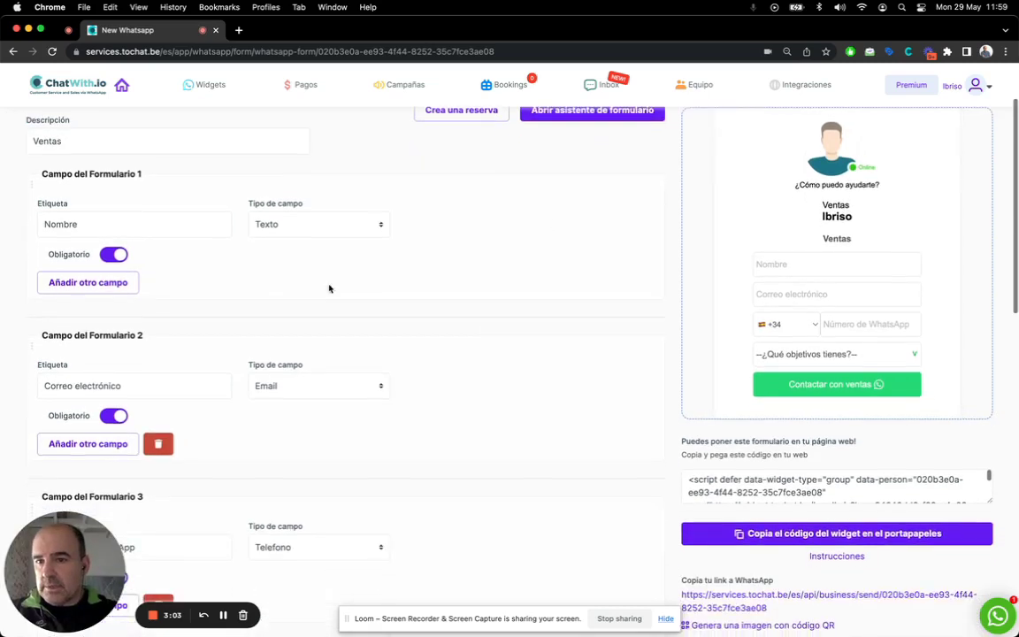
pyautogui.scroll(-8, 198, 421)
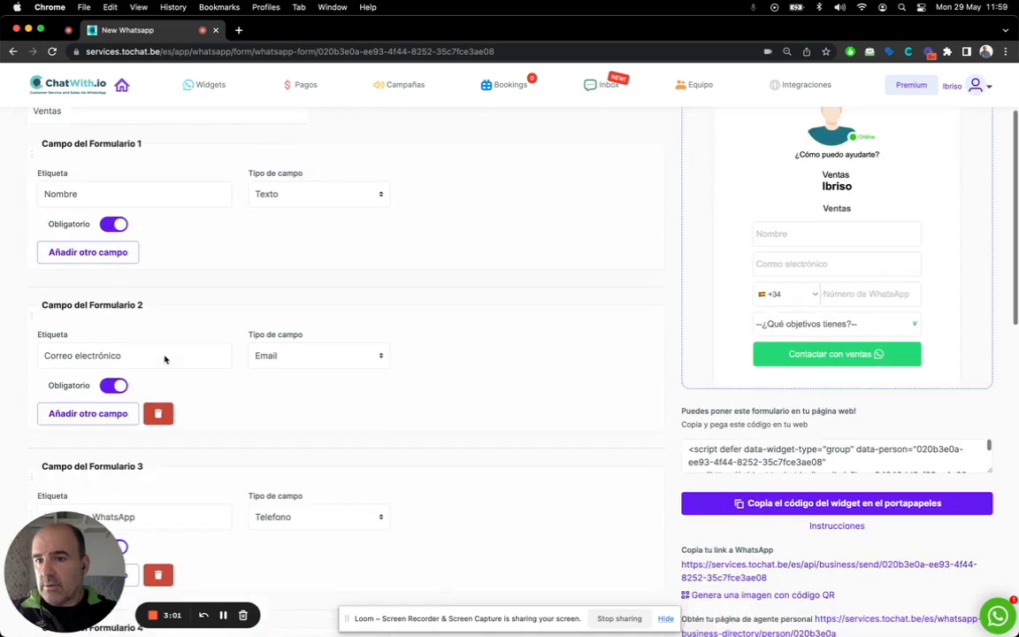
pyautogui.scroll(-3, 198, 421)
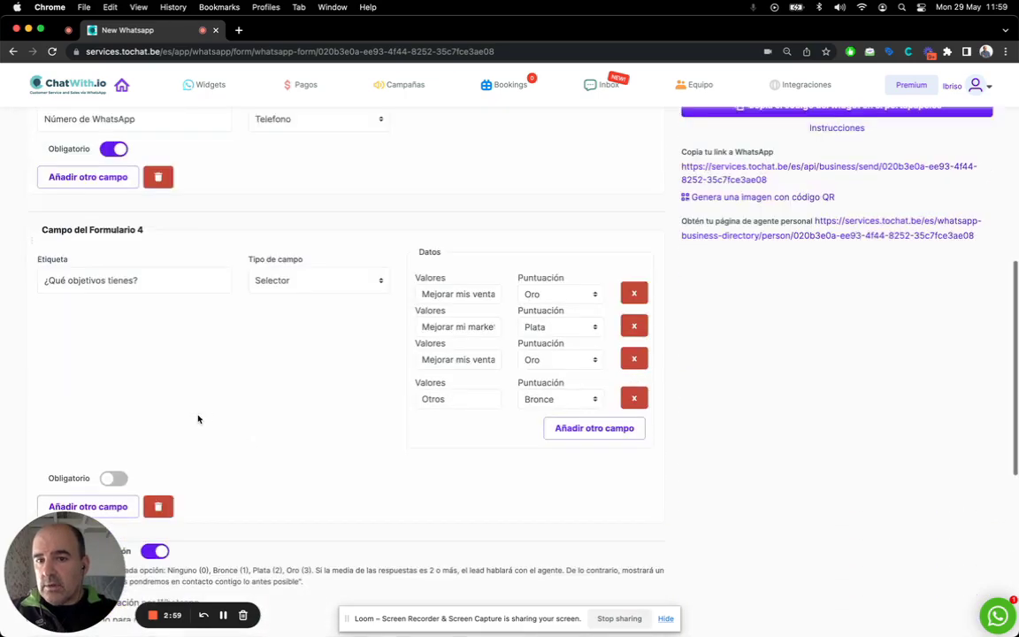
pyautogui.click(296, 262)
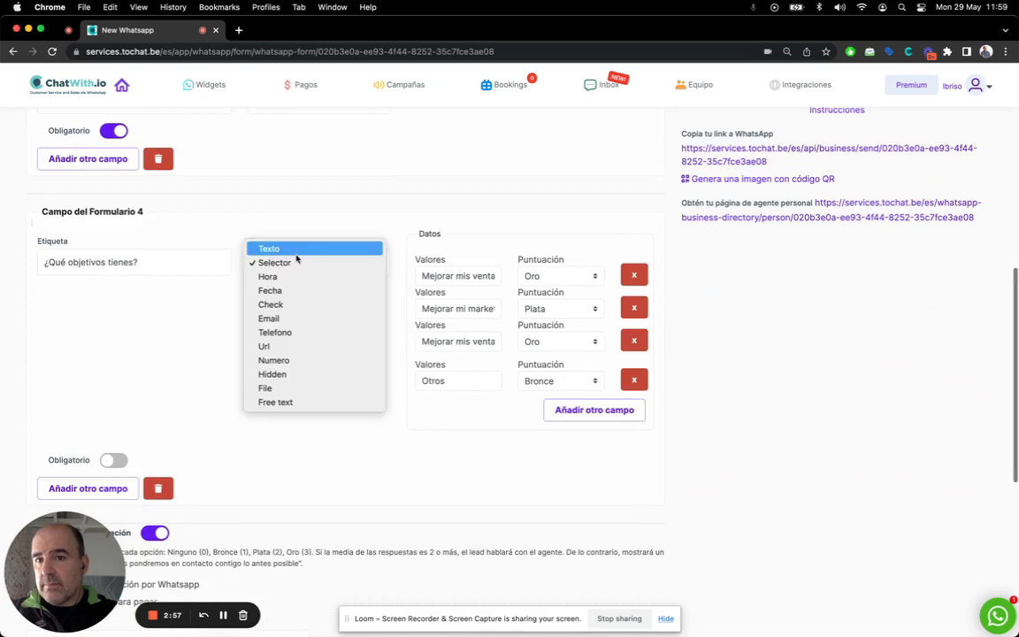
pyautogui.click(237, 304)
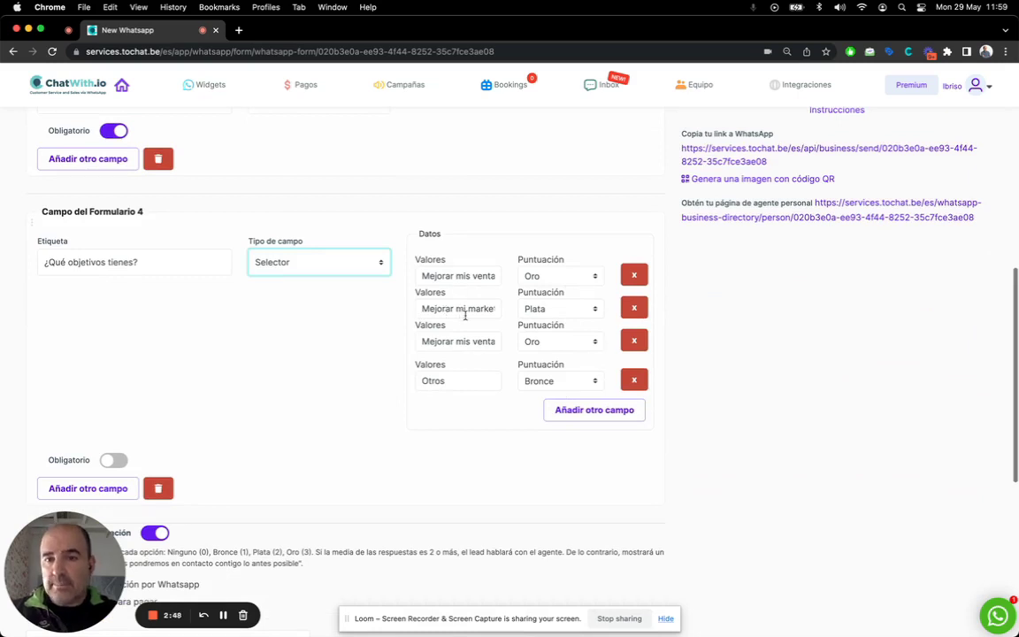
pyautogui.scroll(-5, 347, 324)
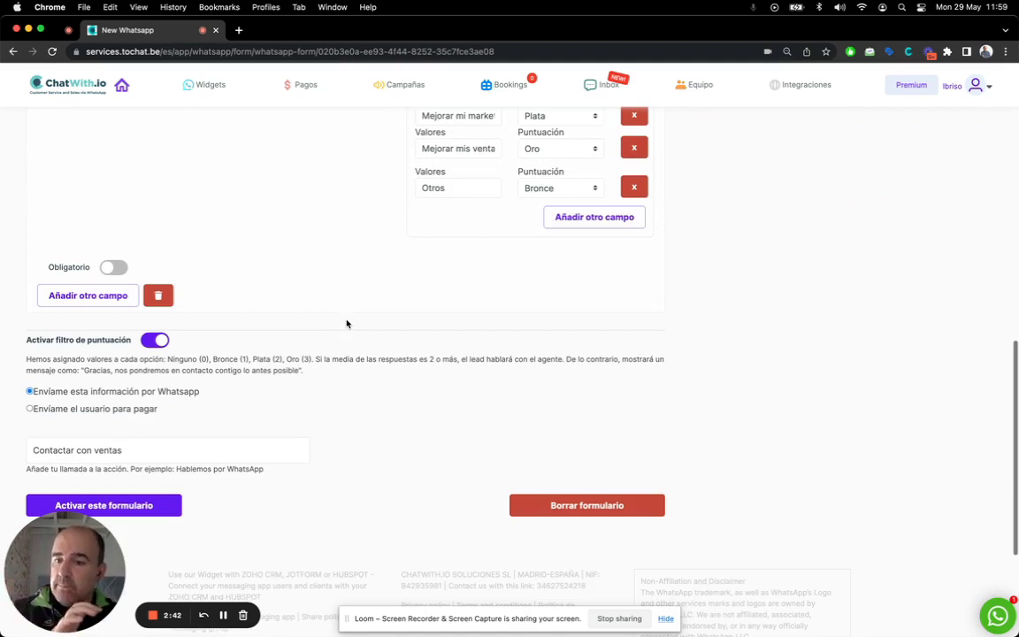
pyautogui.scroll(4, 360, 296)
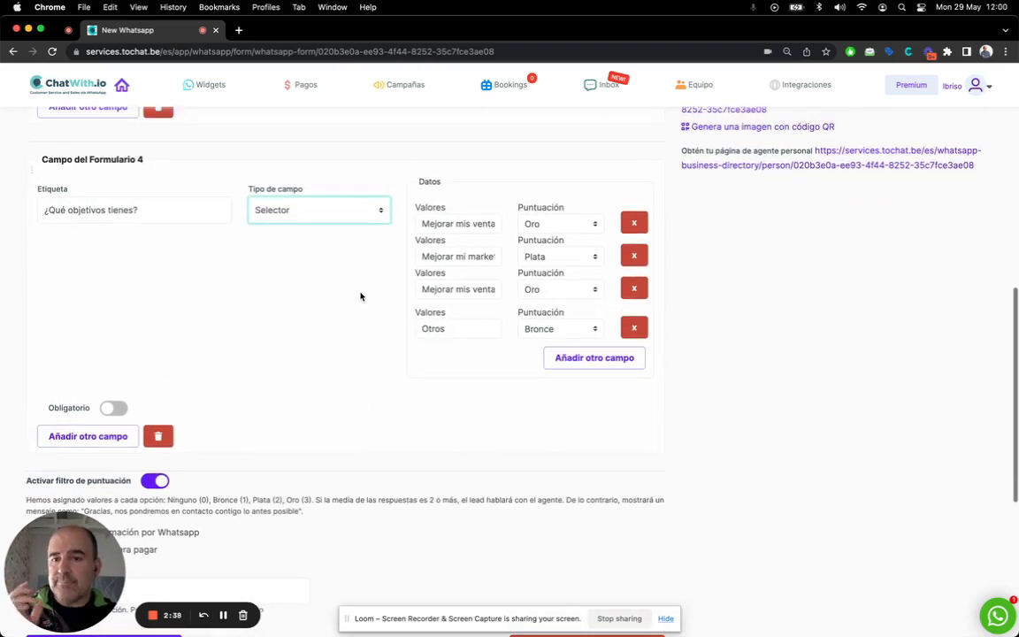
pyautogui.scroll(4, 360, 296)
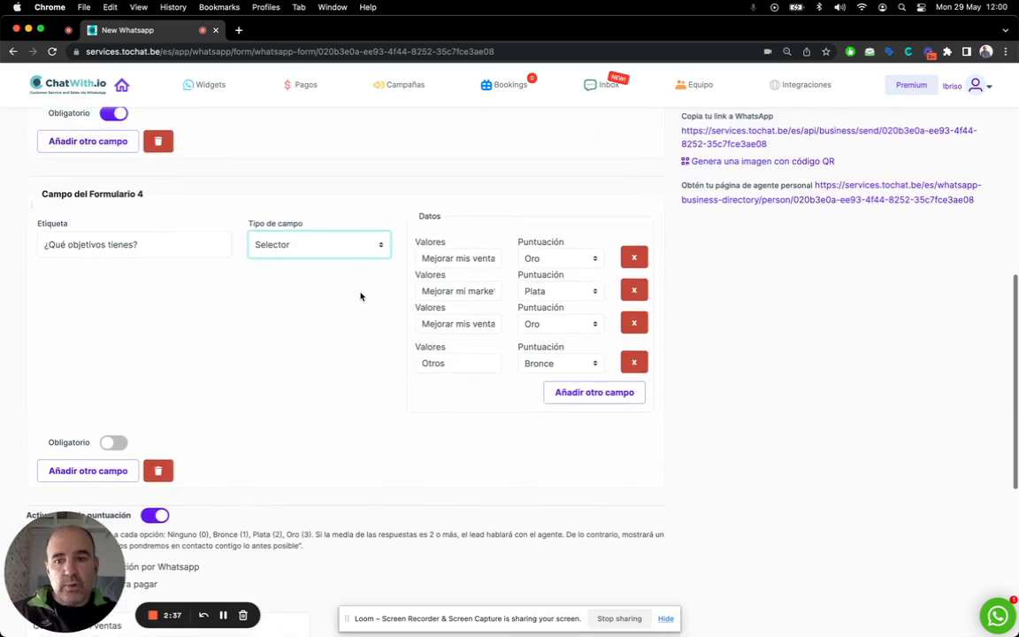
pyautogui.scroll(10, 360, 296)
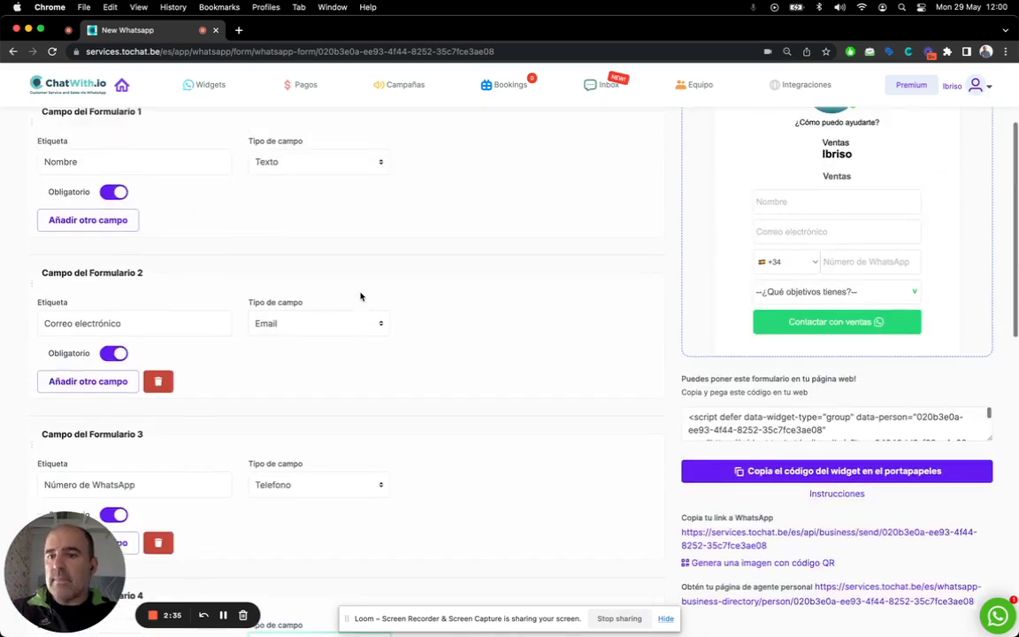
# Fill the preview form with a test name, e-mail address and WhatsApp number
pyautogui.scroll(1, 360, 296)
pyautogui.click(796, 335)
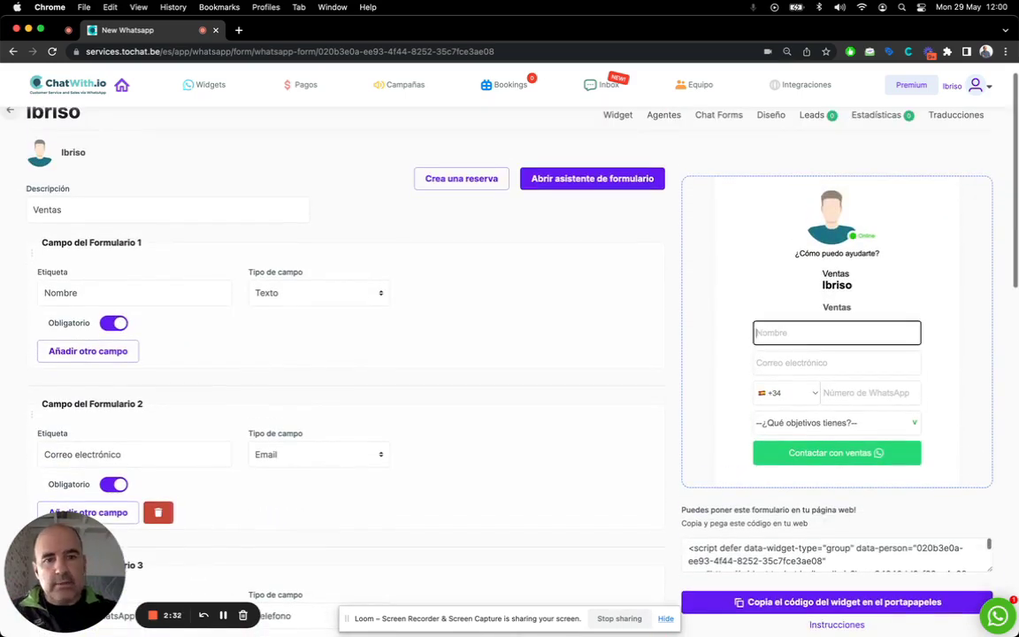
pyautogui.write('cesar')
pyautogui.press('Tab')
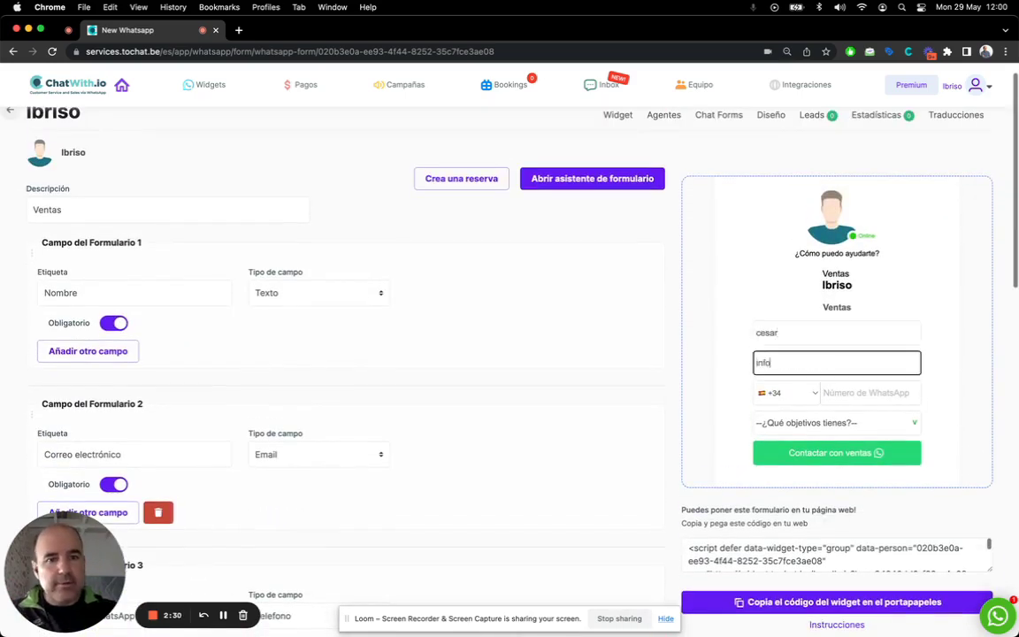
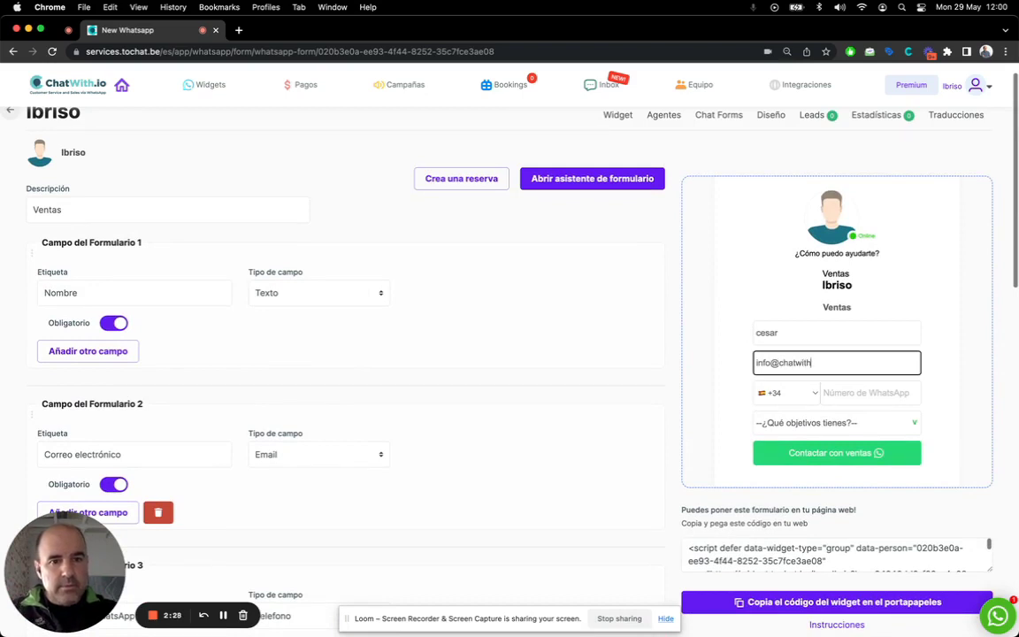
pyautogui.press('Tab')
pyautogui.press('Tab')
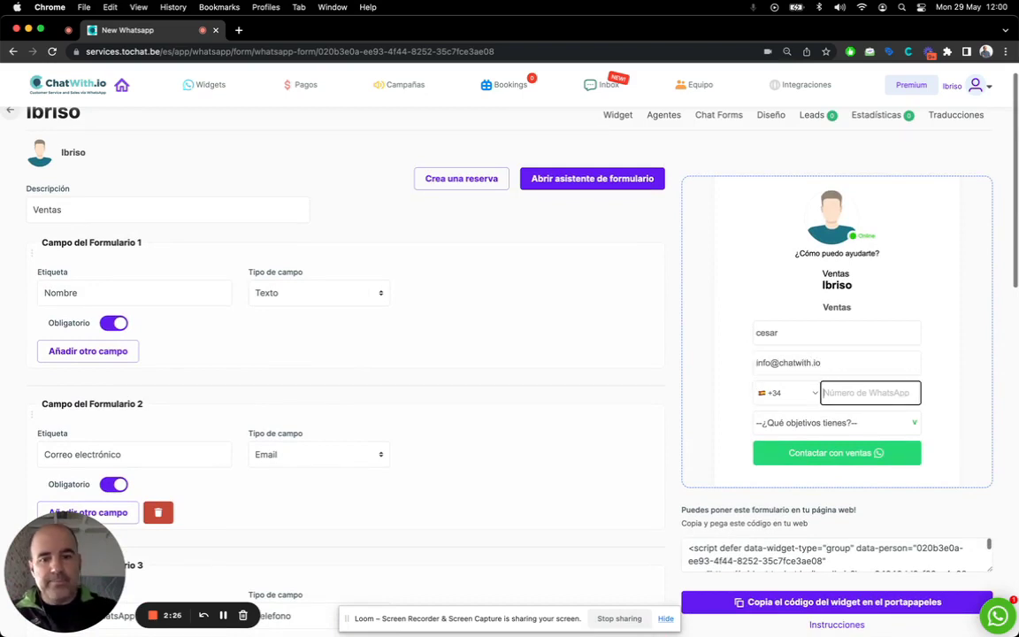
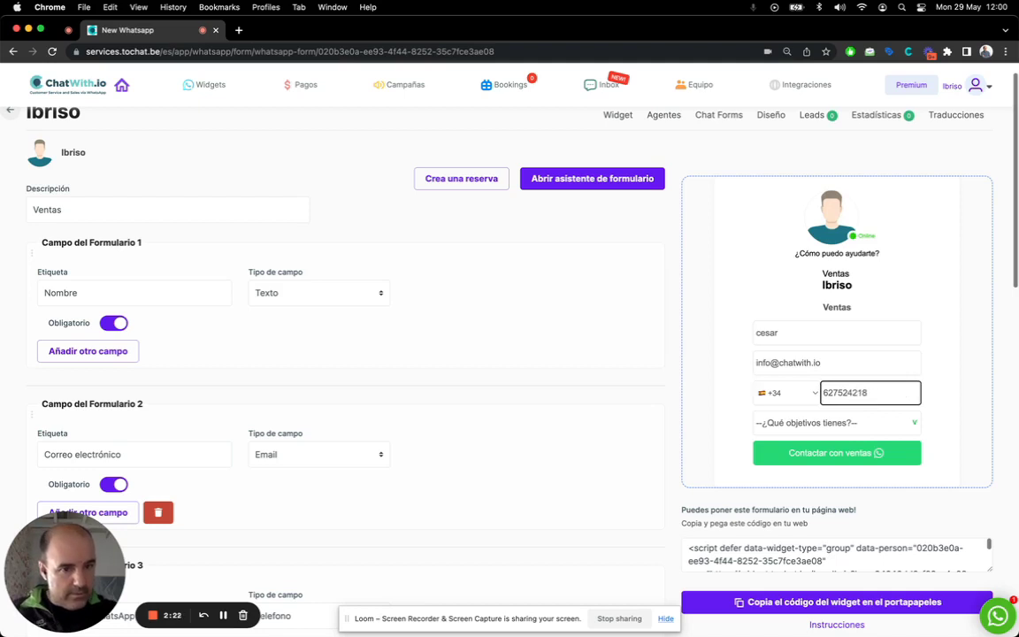
# Choose the objective 'Mejorar mis ventas' and submit the form to sales
pyautogui.click(839, 426)
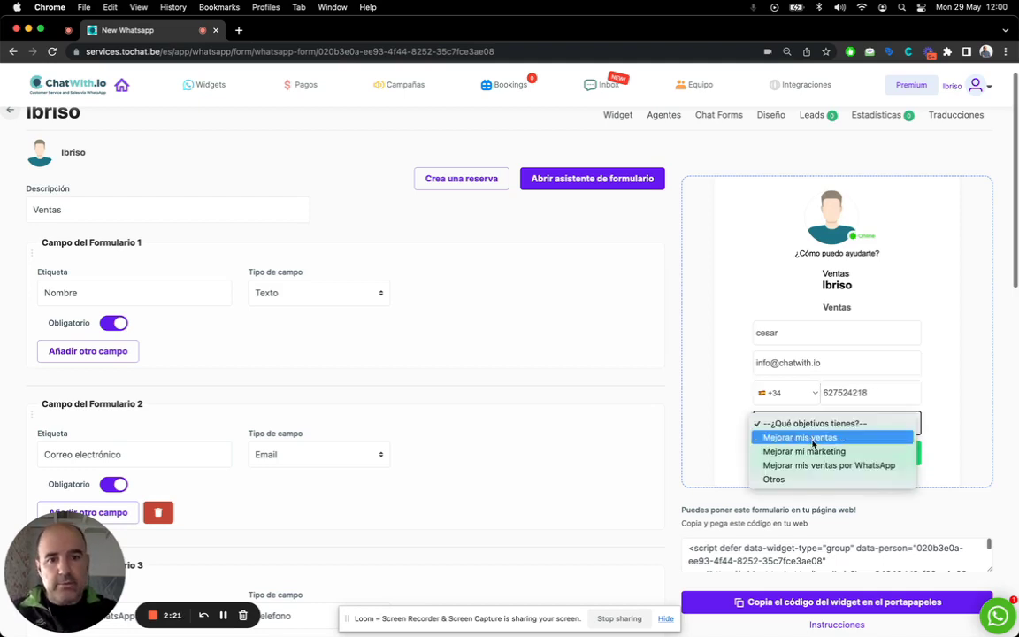
pyautogui.click(812, 439)
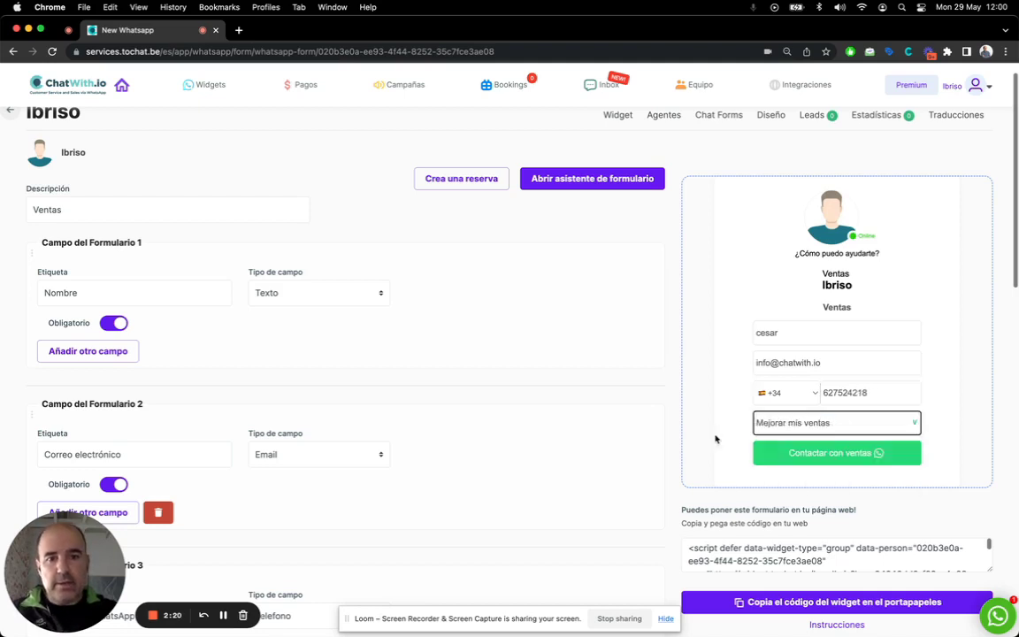
pyautogui.click(798, 455)
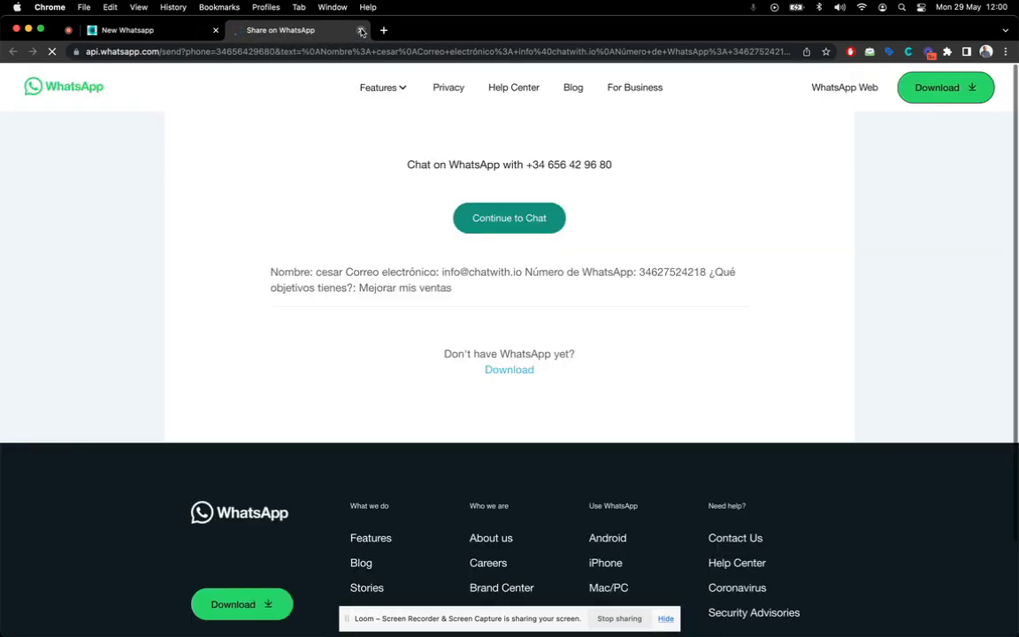
# Close the WhatsApp share tab holding the lead's prefilled form answers
pyautogui.click(361, 31)
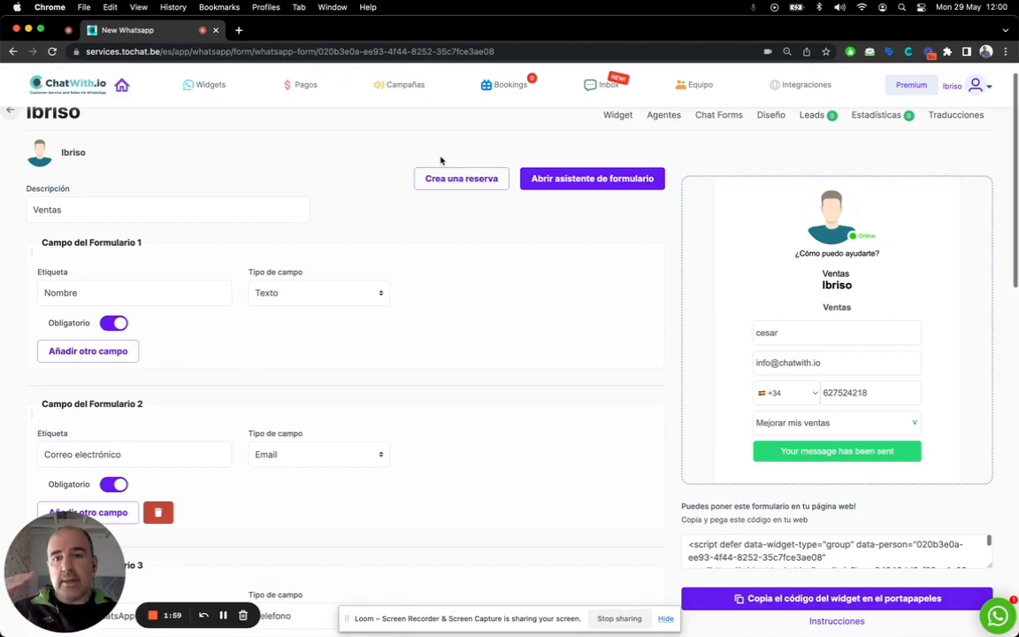
# Open the widget's Leads table to see the test lead scored Oro
pyautogui.scroll(1, 766, 154)
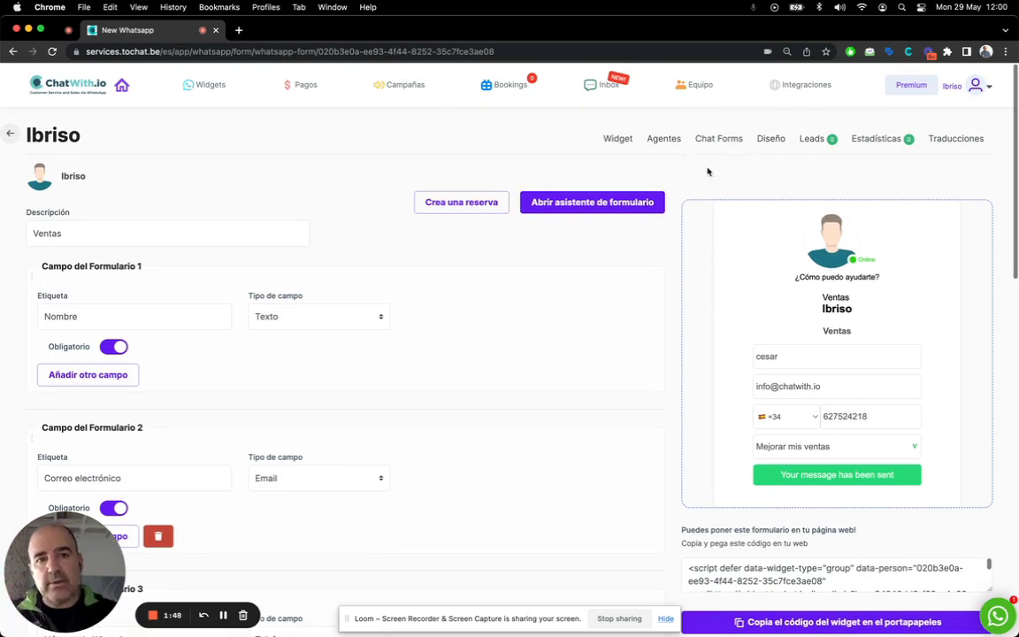
pyautogui.click(816, 140)
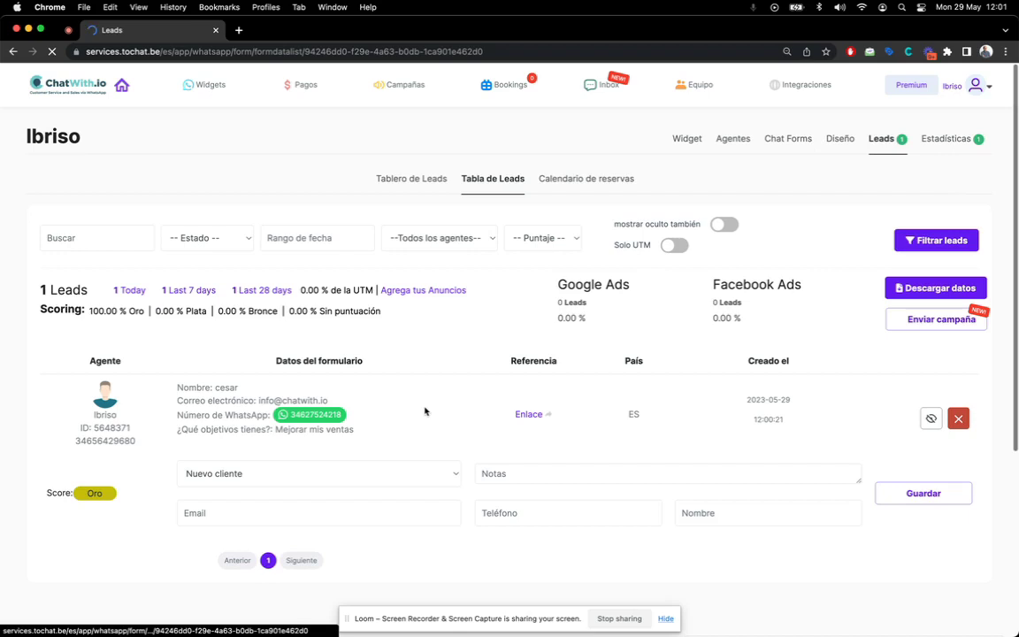
# Review the lead's answers, objective 'Mejorar mis ventas' and country ES, then switch to Tablero de Leads
pyautogui.moveTo(176, 387); pyautogui.dragTo(244, 431)
pyautogui.click(213, 386)
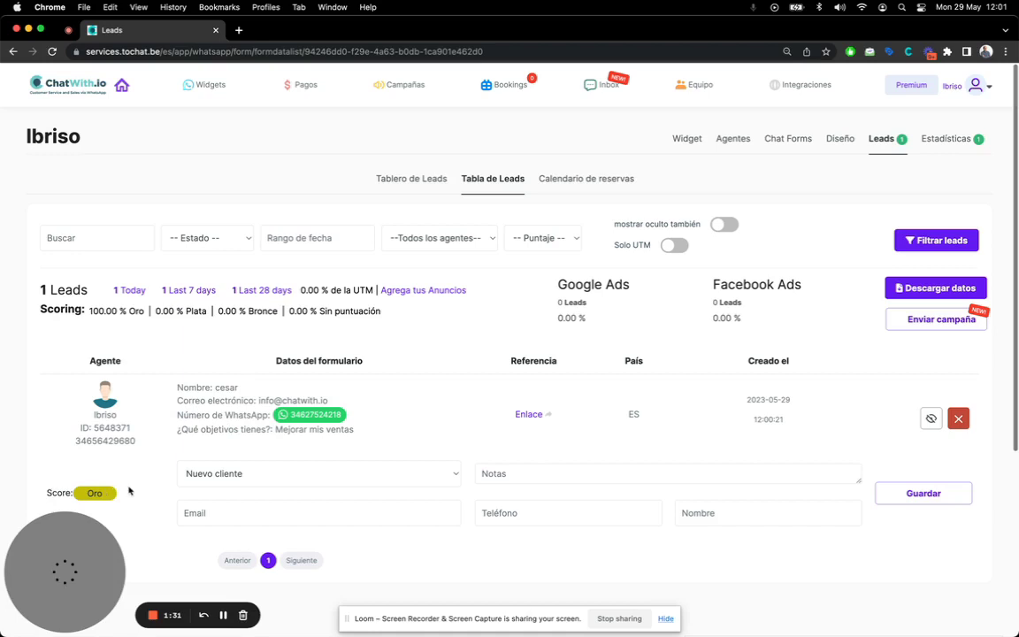
pyautogui.moveTo(354, 430); pyautogui.dragTo(275, 431)
pyautogui.click(390, 429)
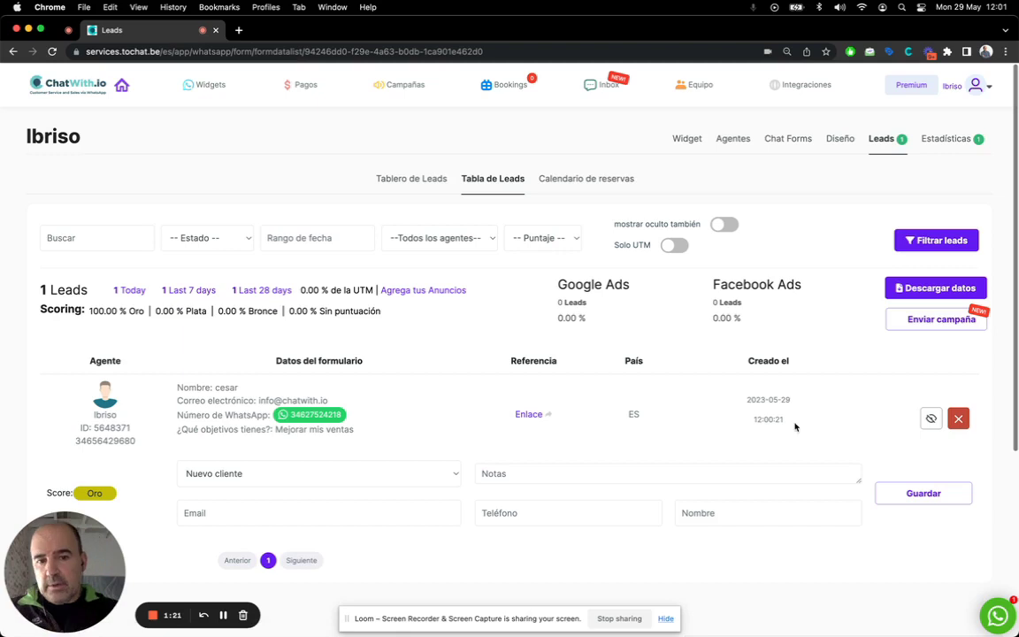
pyautogui.doubleClick(633, 414)
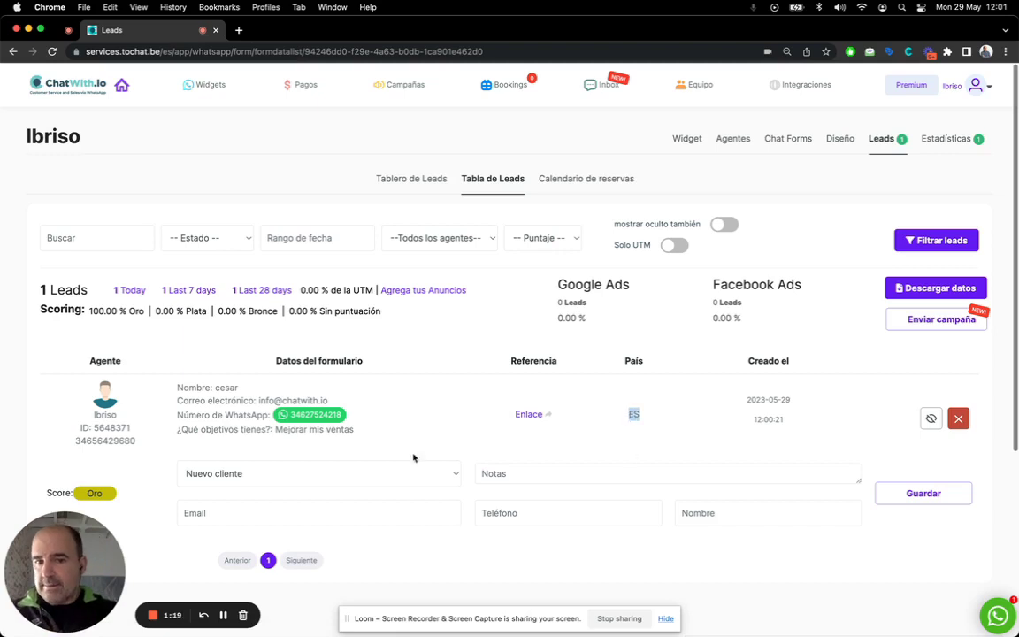
pyautogui.click(410, 180)
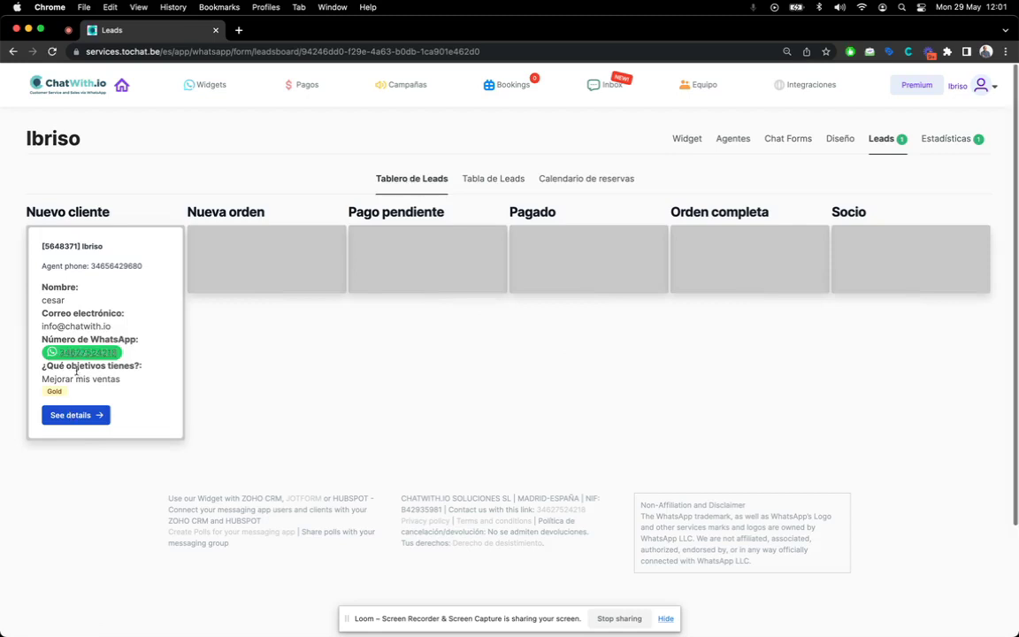
# Drag the test lead card from Nuevo cliente into Nueva orden, then return to Tabla de Leads
pyautogui.moveTo(99, 254); pyautogui.dragTo(220, 267)
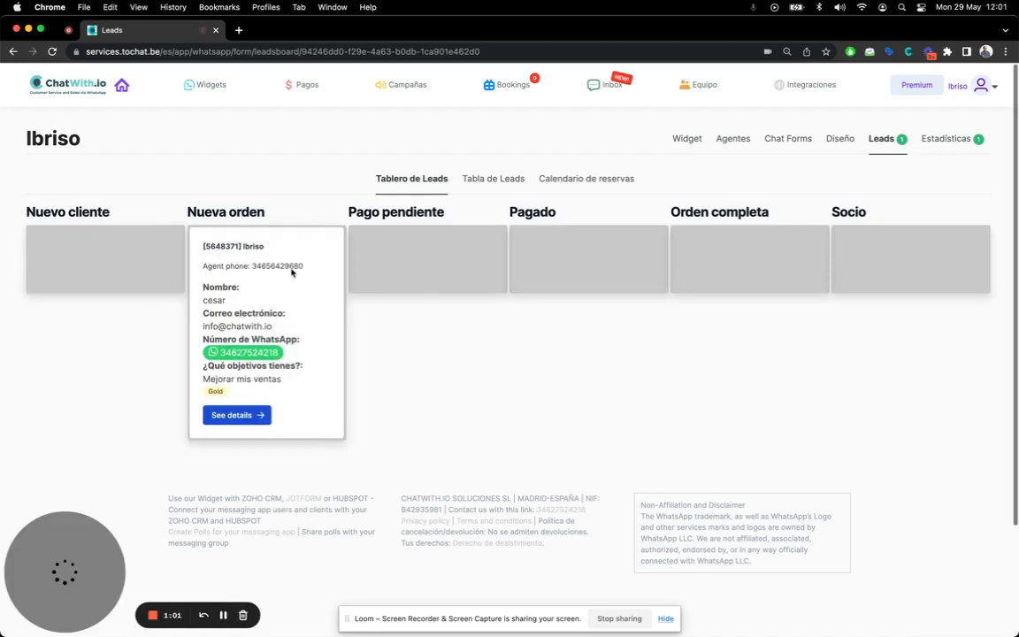
pyautogui.moveTo(265, 244); pyautogui.dragTo(152, 268)
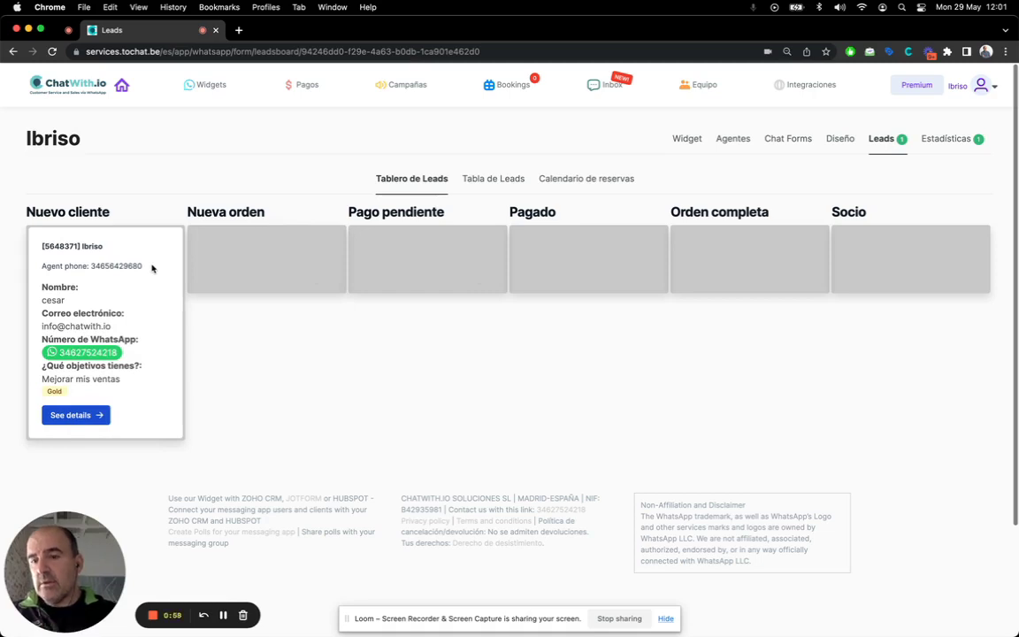
pyautogui.tripleClick(94, 209)
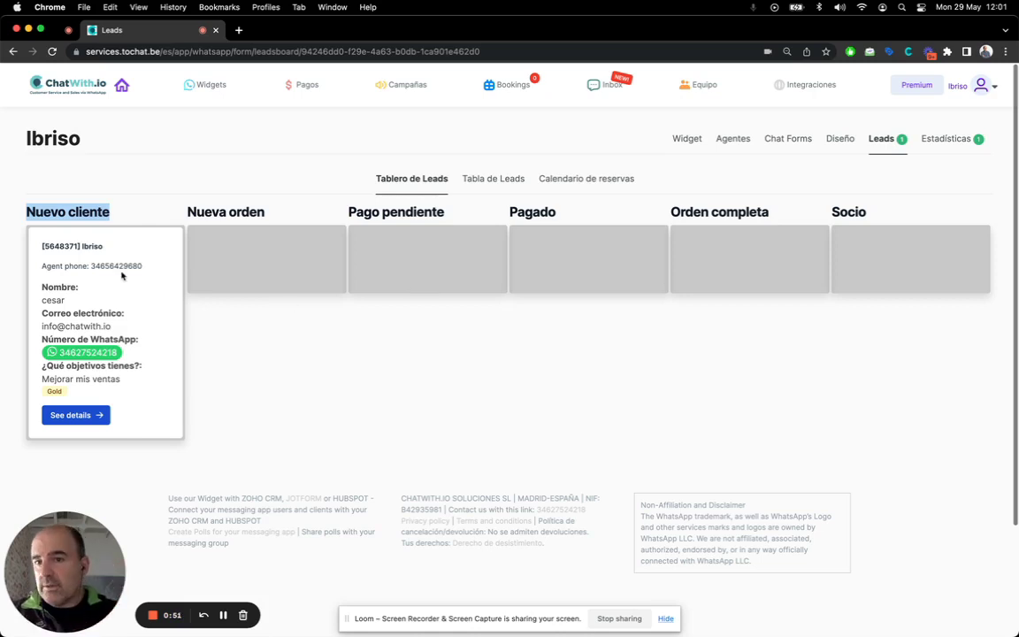
pyautogui.moveTo(83, 260); pyautogui.dragTo(223, 266)
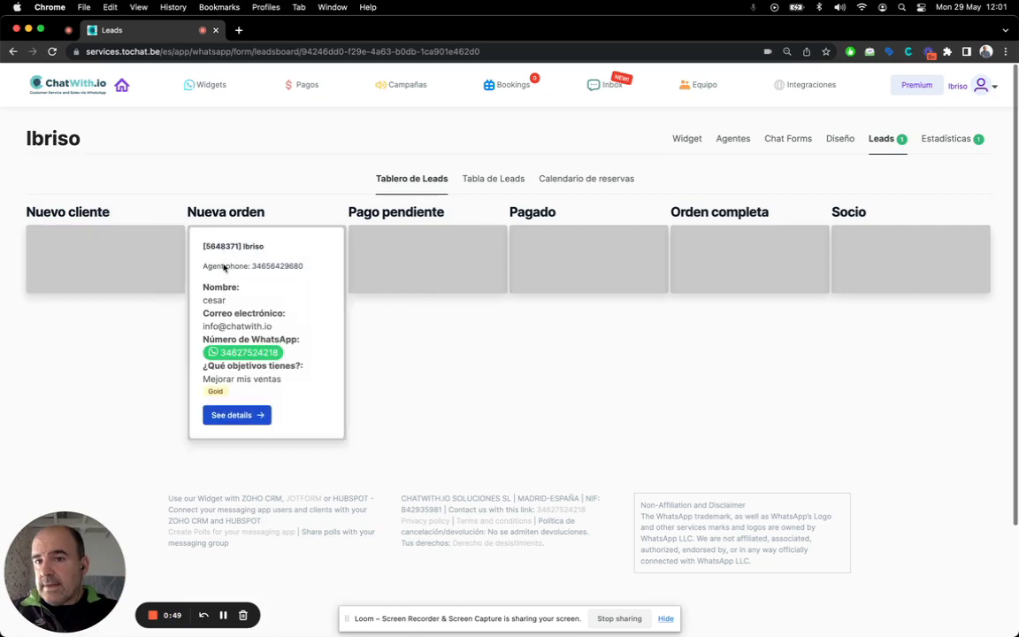
pyautogui.click(505, 182)
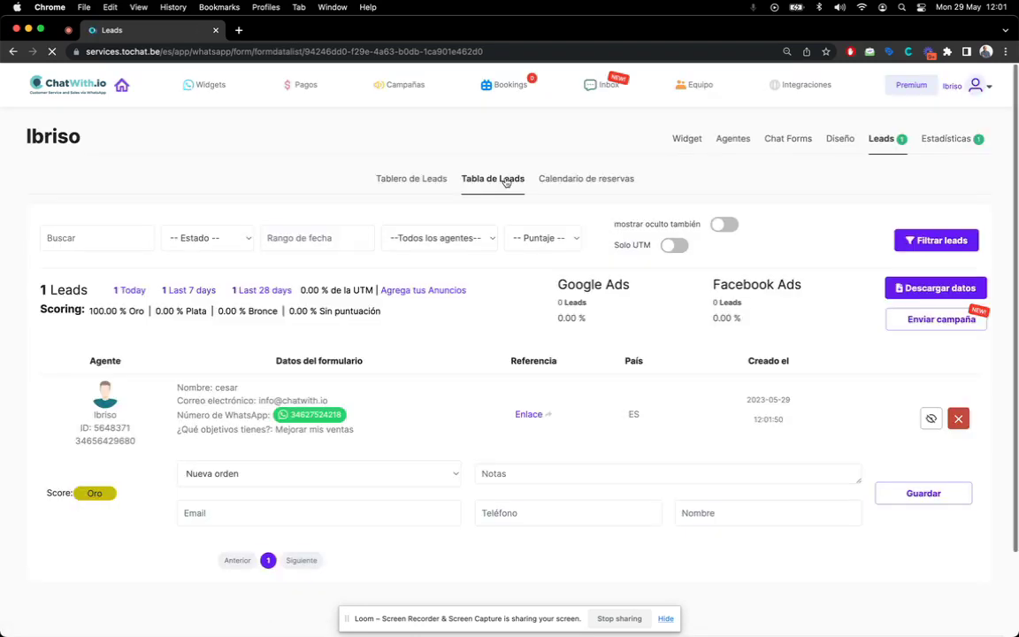
pyautogui.click(312, 474)
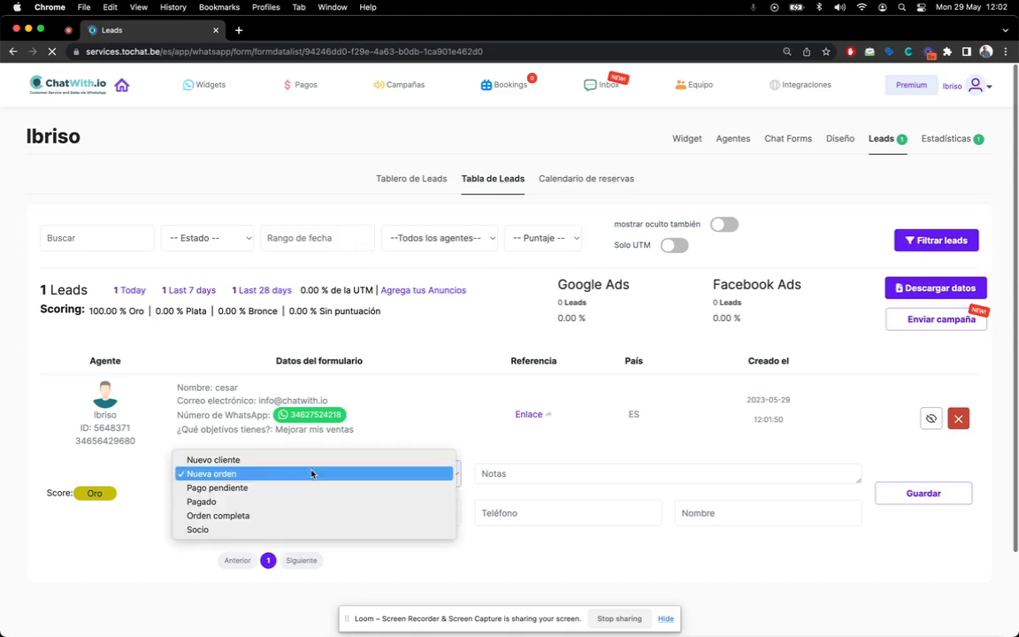
pyautogui.click(399, 426)
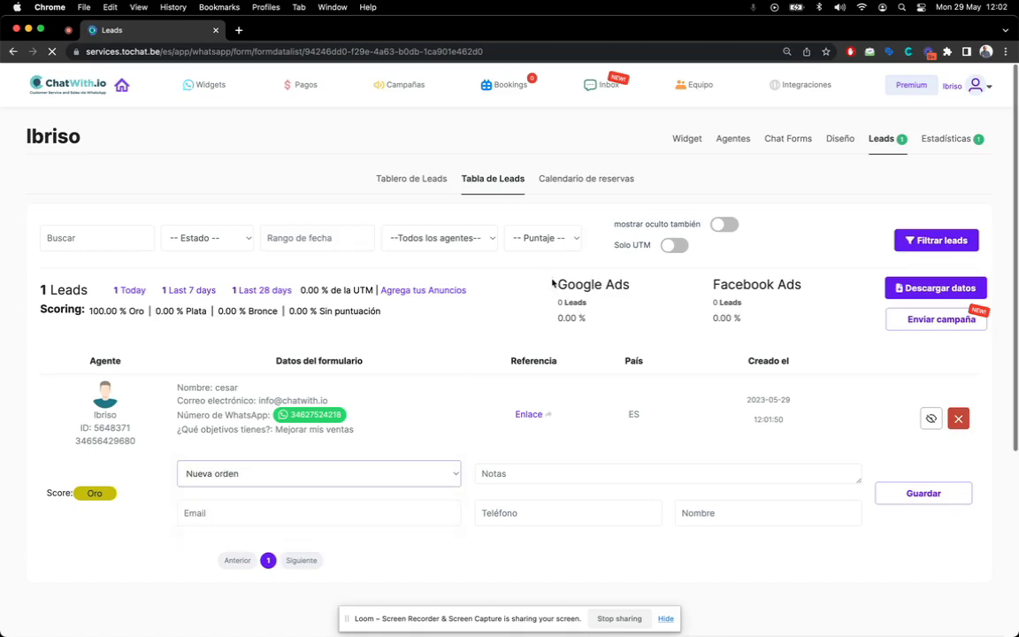
pyautogui.moveTo(554, 282); pyautogui.dragTo(660, 323)
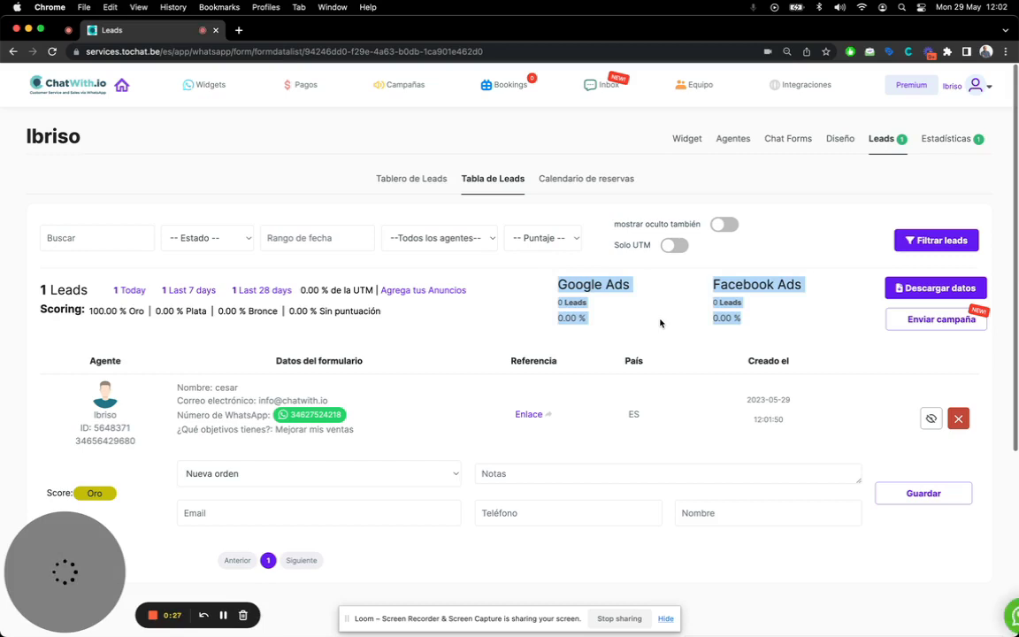
pyautogui.click(586, 315)
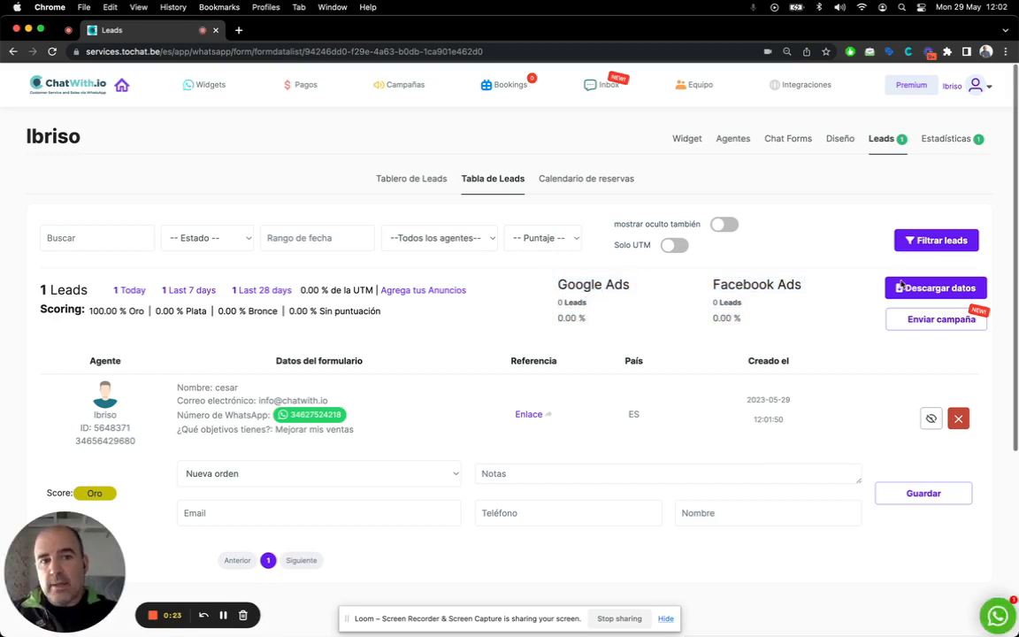